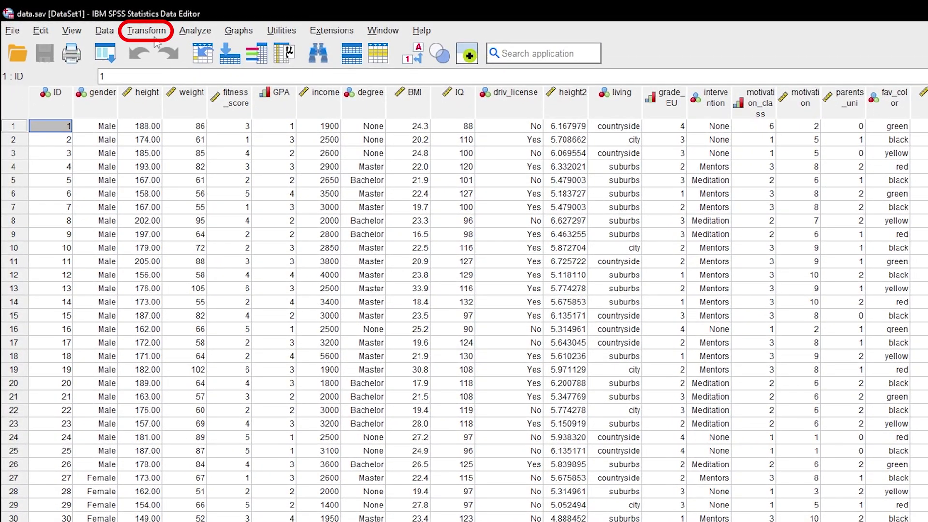
- Open Recode into Different Variables and make degree the input variable
left_click(151, 34)
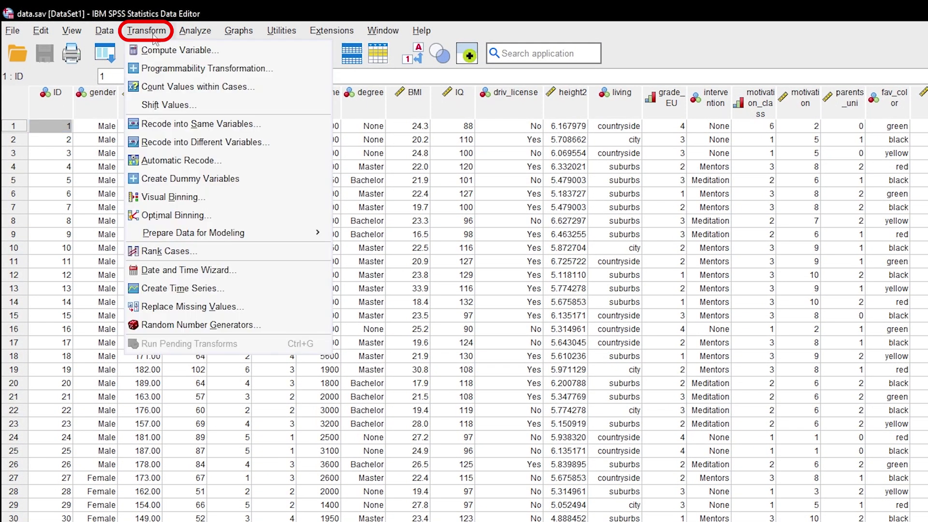
left_click(158, 143)
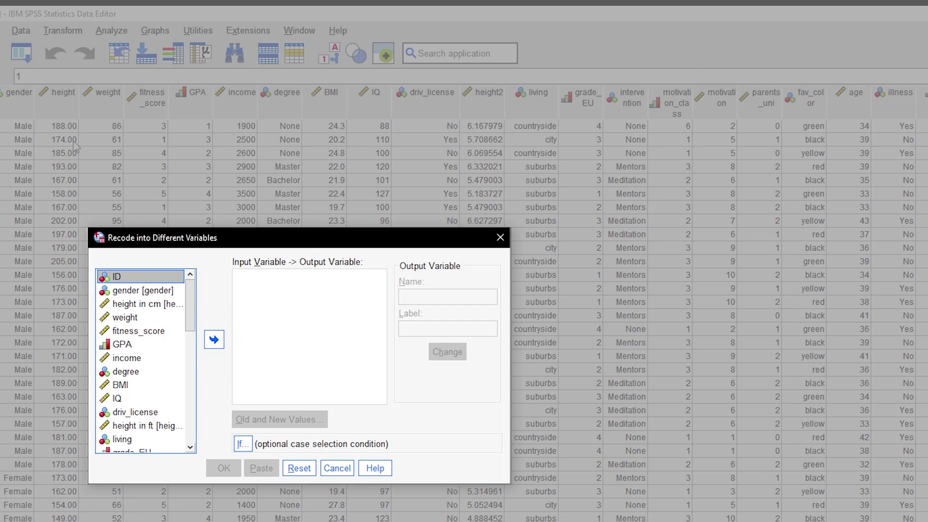
left_click(142, 371)
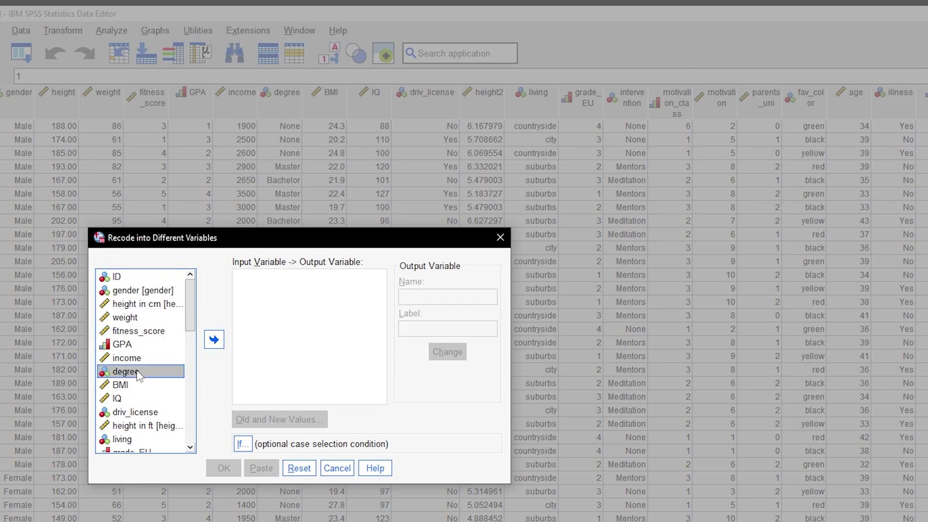
left_click(215, 340)
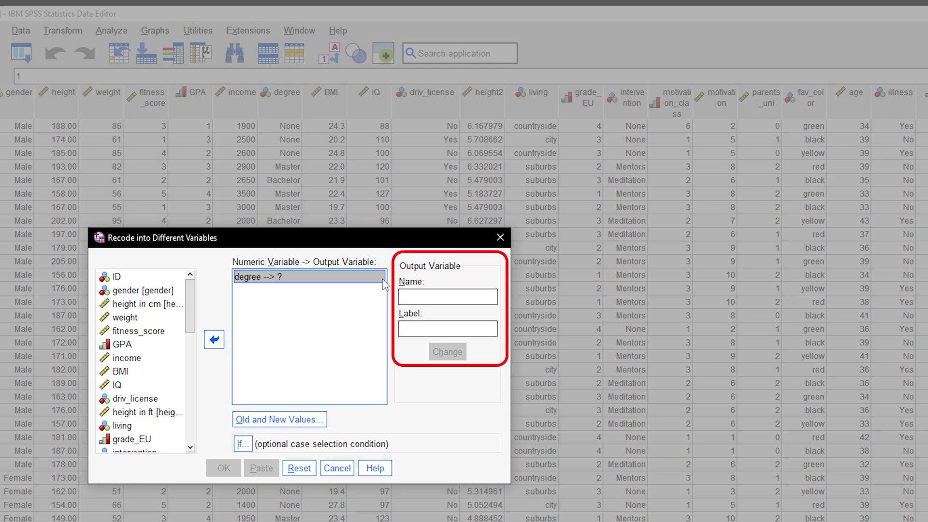
- Enter D_none as the output variable name with the label 'No degree'
left_click(474, 300)
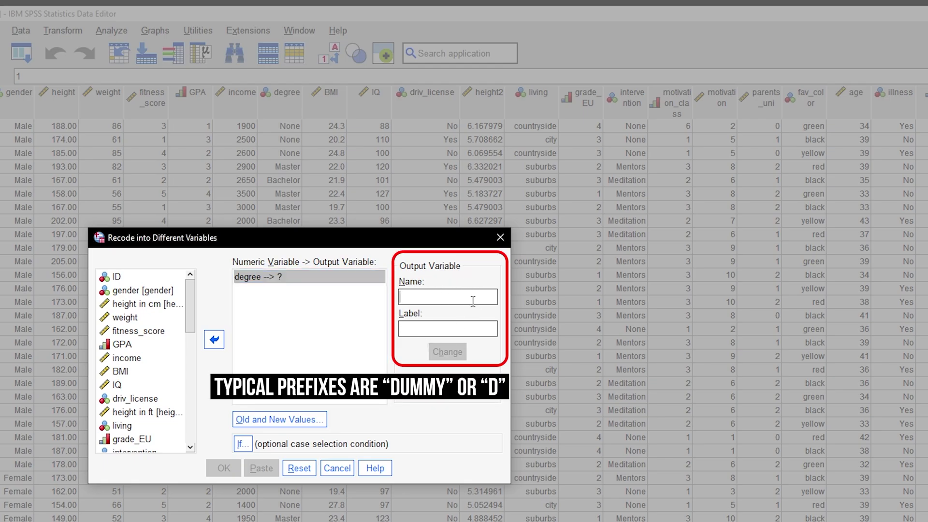
type("D_")
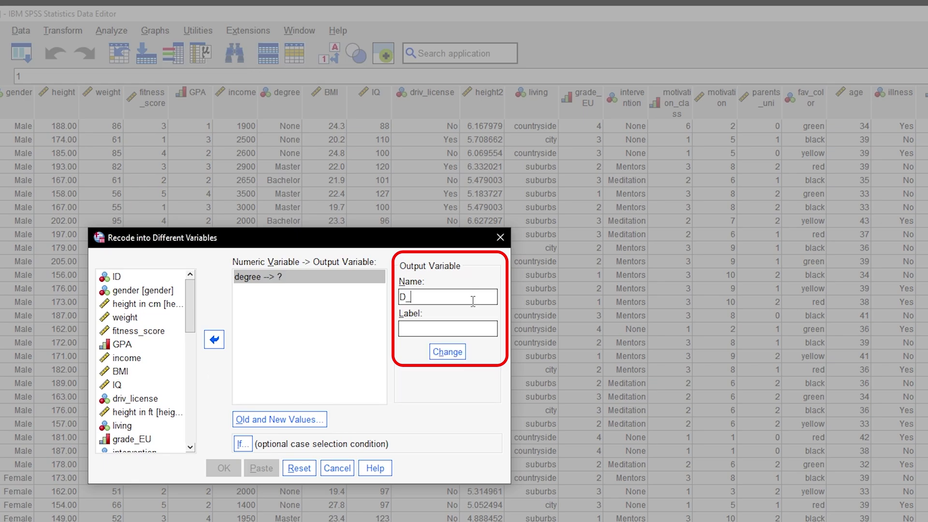
type("no")
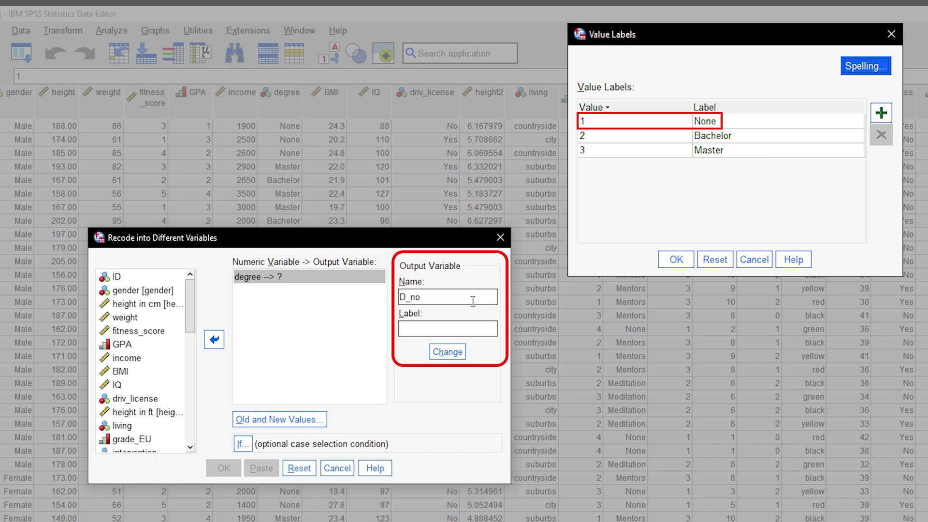
type("ne")
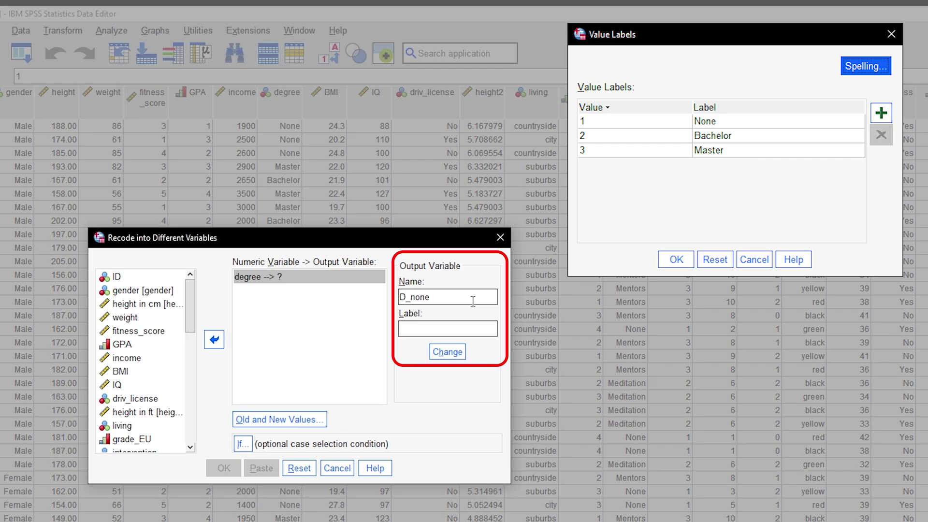
key("Tab")
type("No degree")
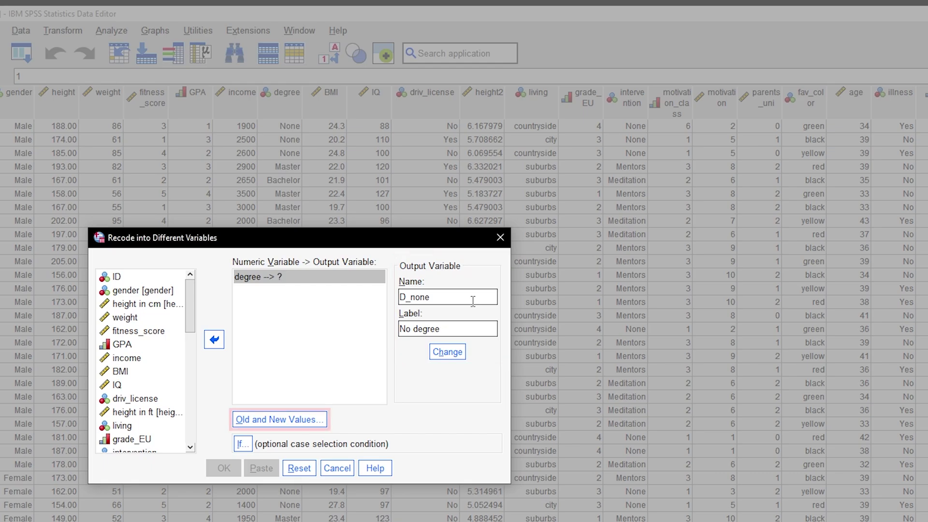
- Add a value mapping of old degree code 1 to new value 1
left_click(260, 421)
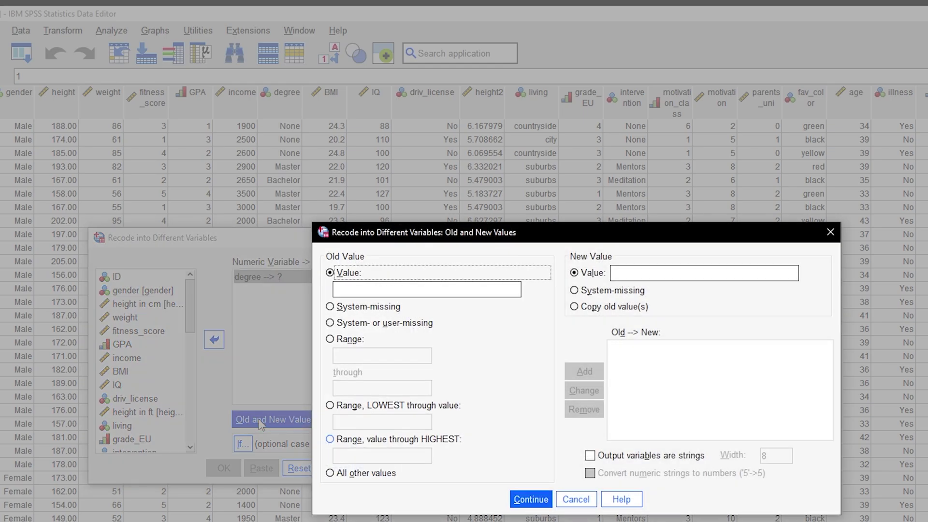
left_click(389, 291)
type("1")
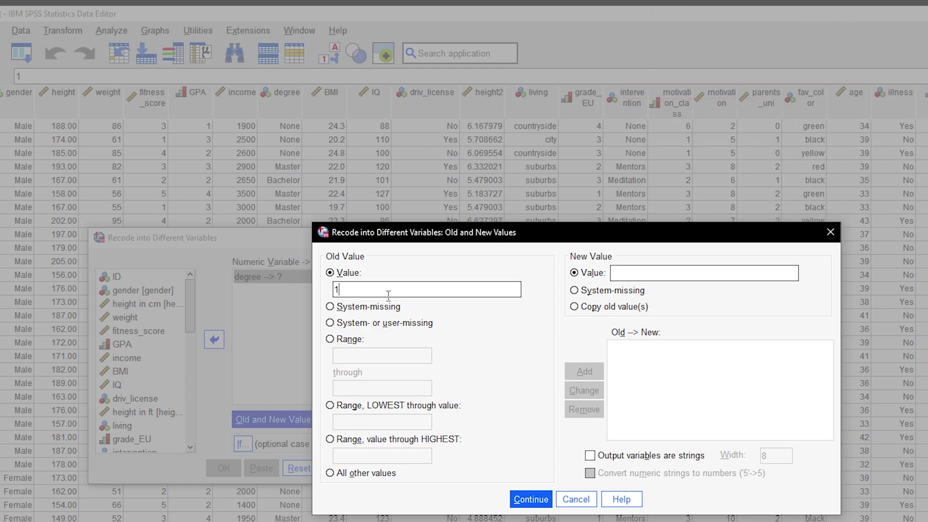
left_click(637, 275)
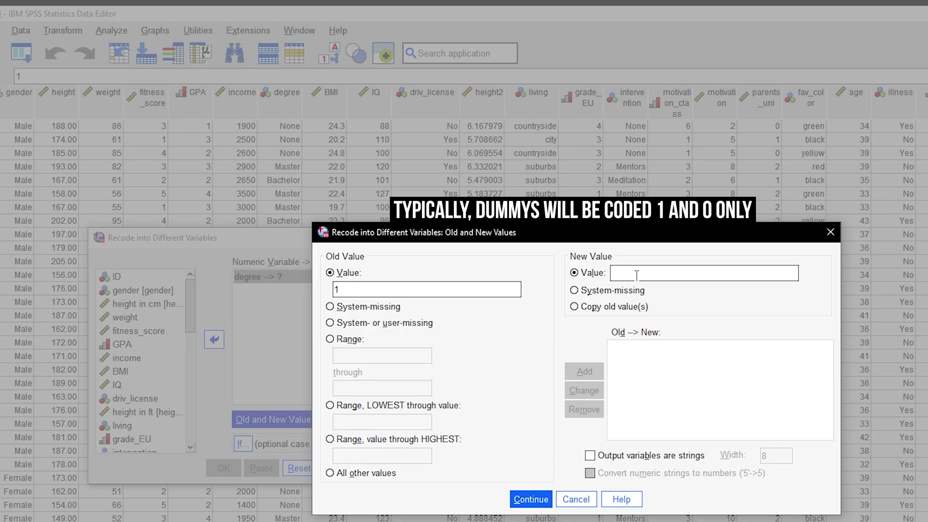
type("1")
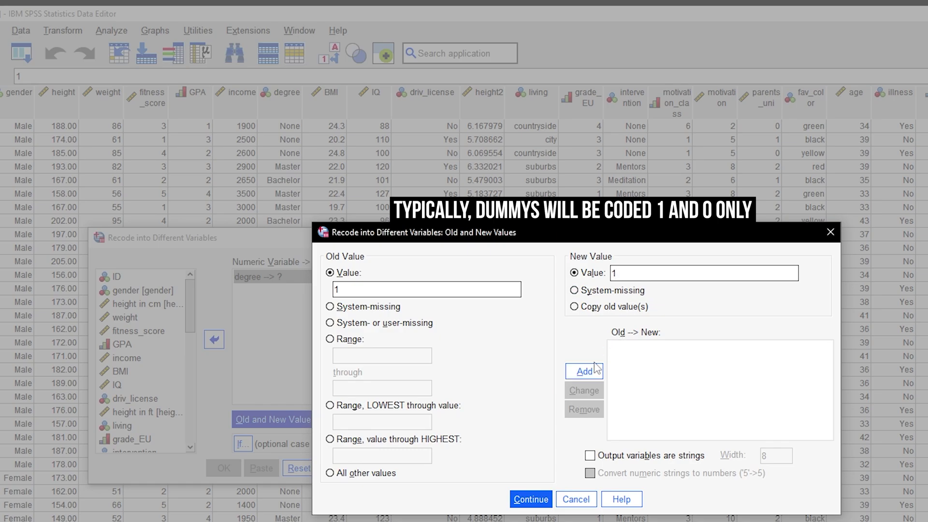
left_click(584, 371)
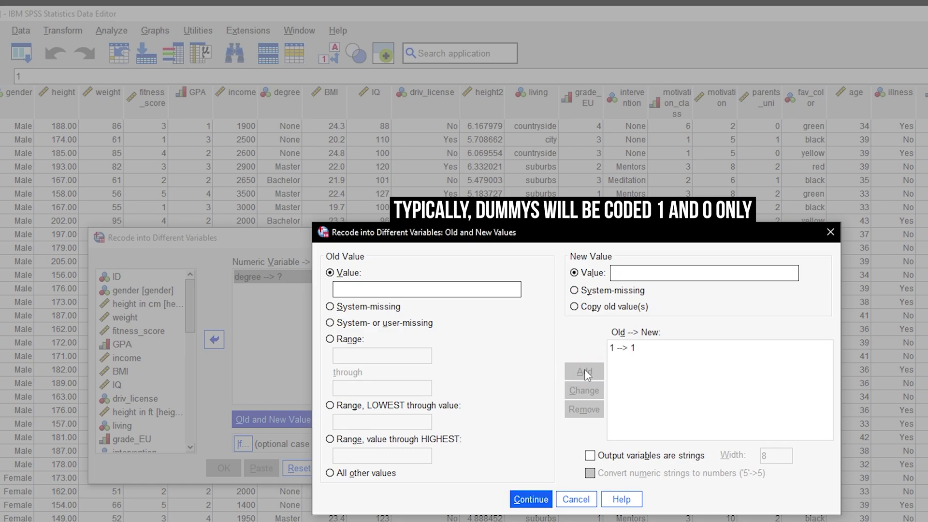
- Map all other values to 0 and system- or user-missing values to system-missing
left_click(340, 476)
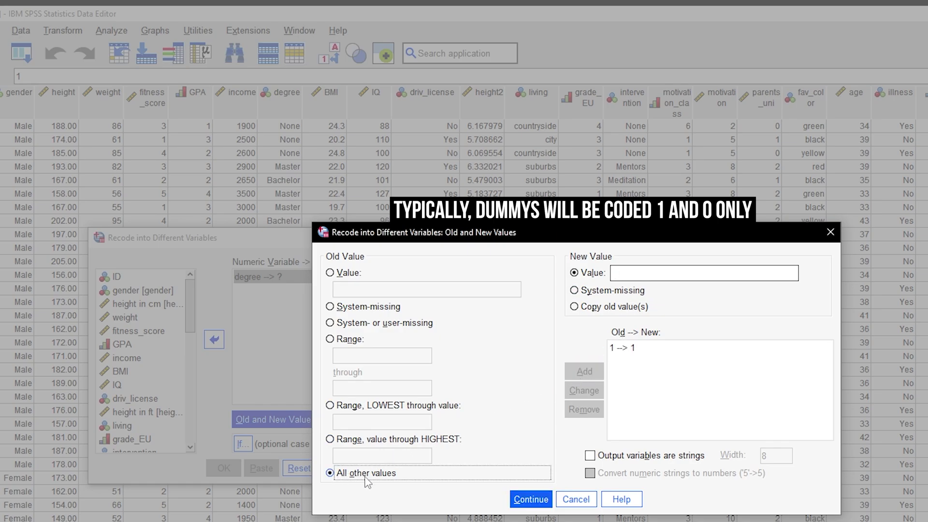
left_click(651, 274)
type("0")
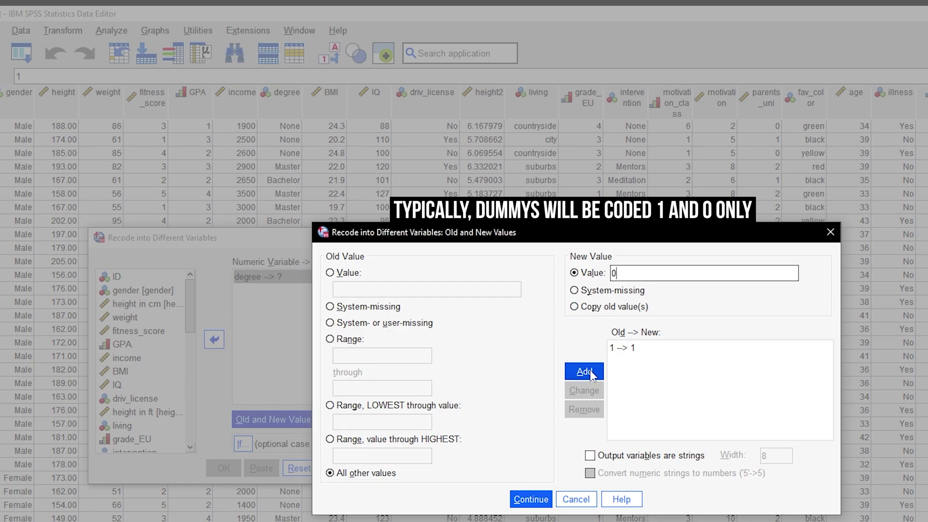
left_click(591, 372)
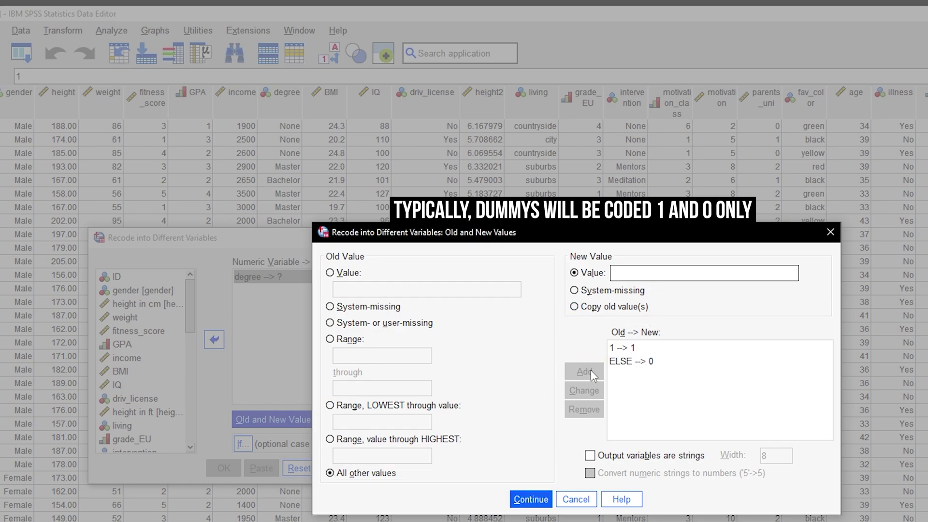
left_click(421, 325)
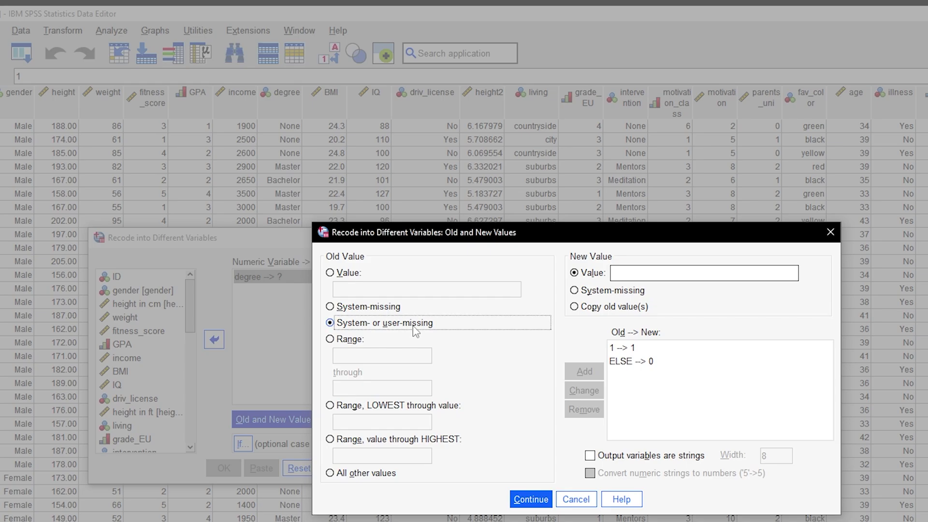
left_click(610, 292)
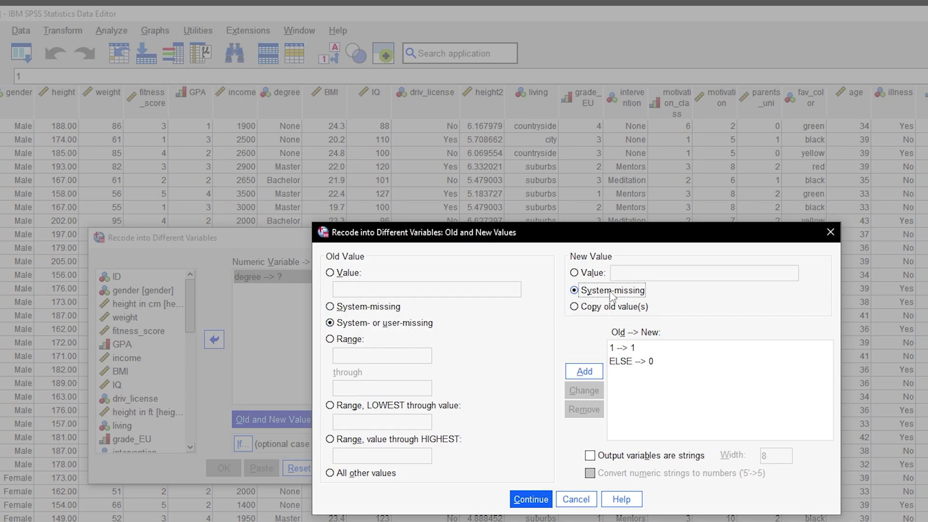
left_click(588, 373)
- Apply D_none as degree's output and run the recode to add the column
left_click(531, 499)
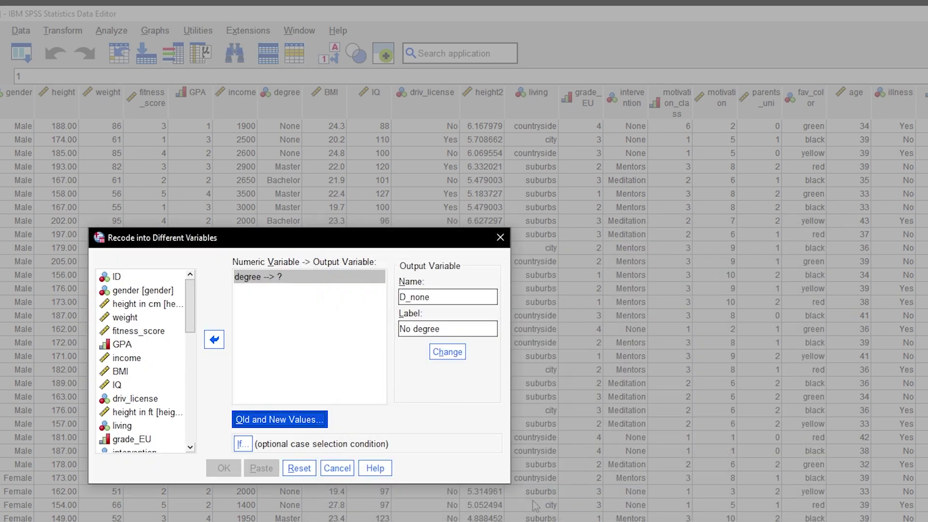
left_click(443, 358)
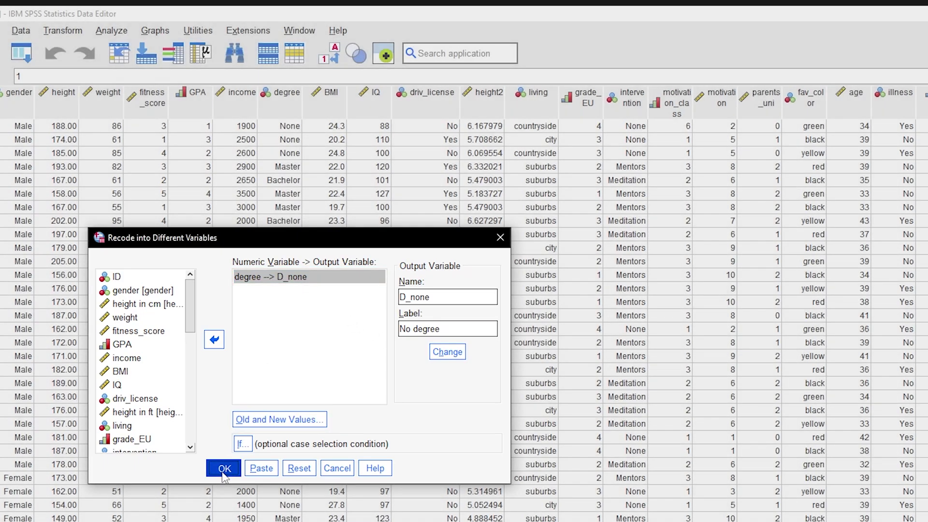
left_click(223, 467)
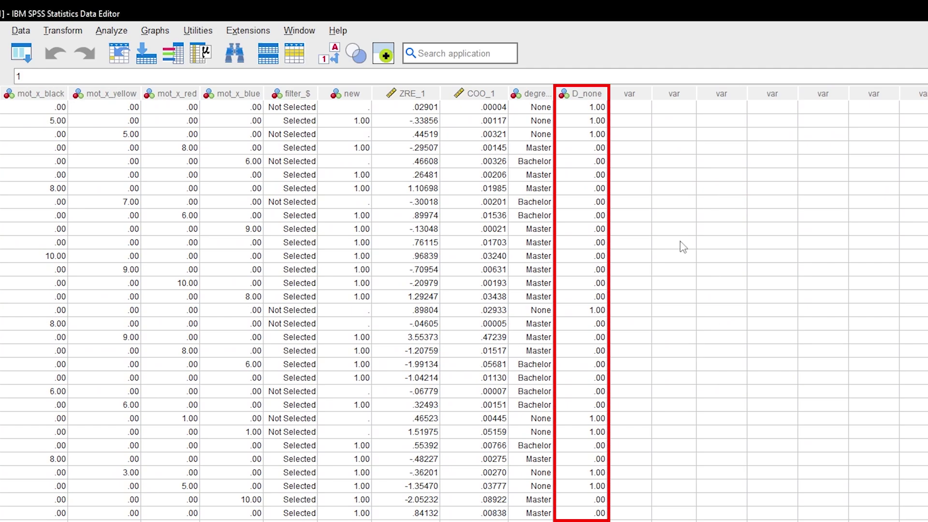
left_click(589, 94)
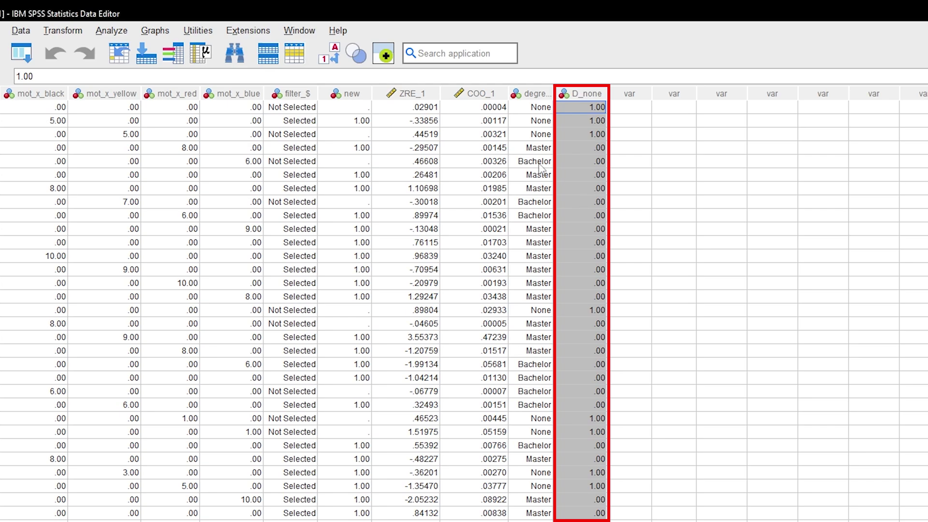
left_click(339, 54)
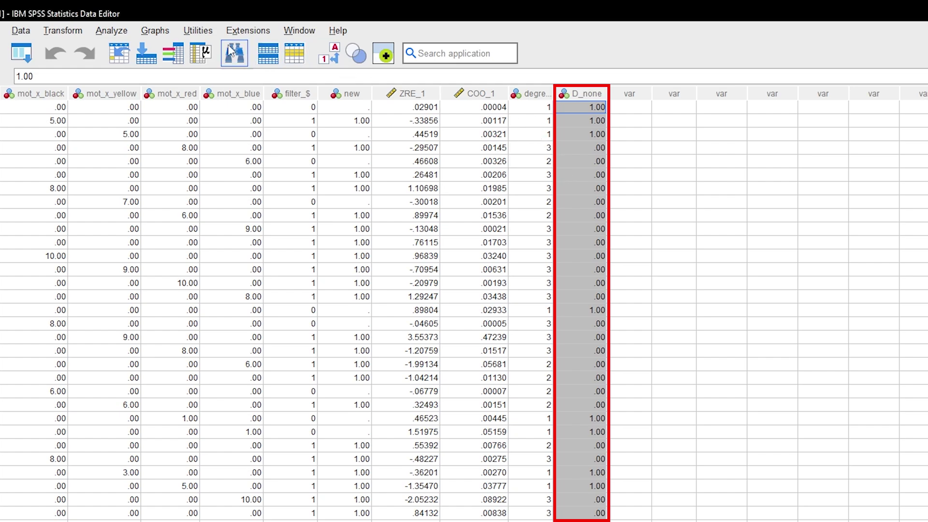
left_click(328, 63)
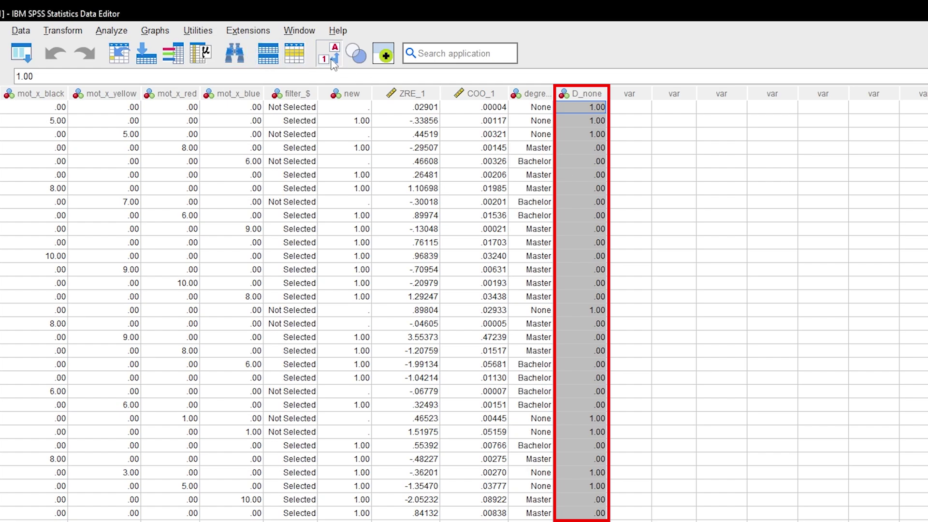
left_click(333, 64)
left_click(333, 64)
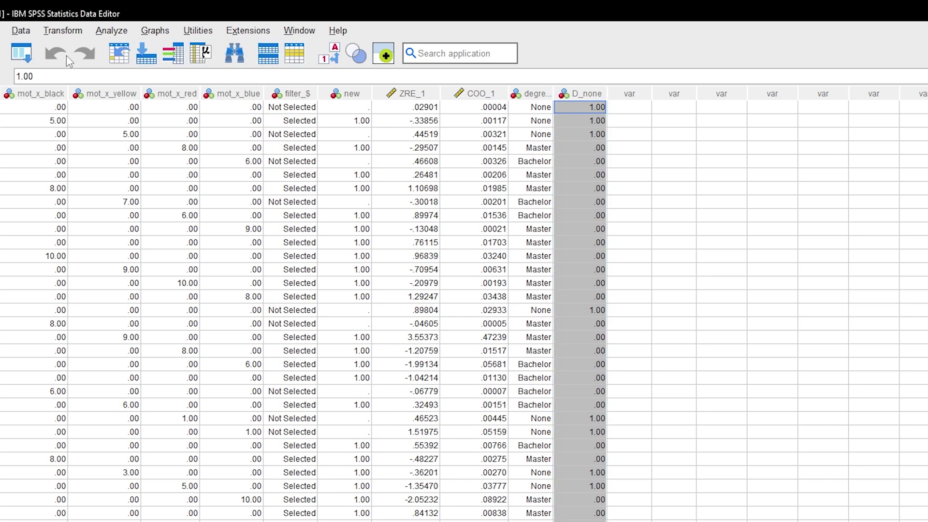
- Reopen the recode, select degree → D_none, and rename the output D_Bachelor labelled Bachelor
left_click(61, 35)
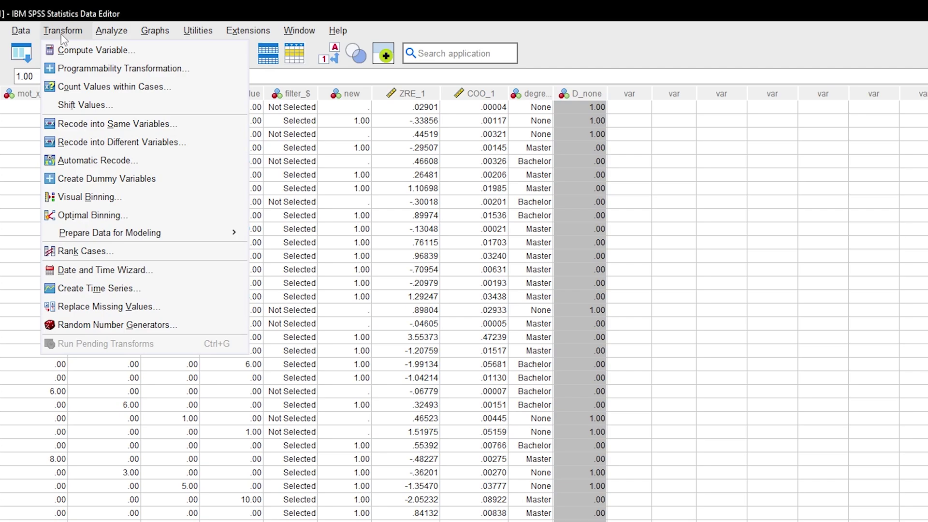
left_click(82, 142)
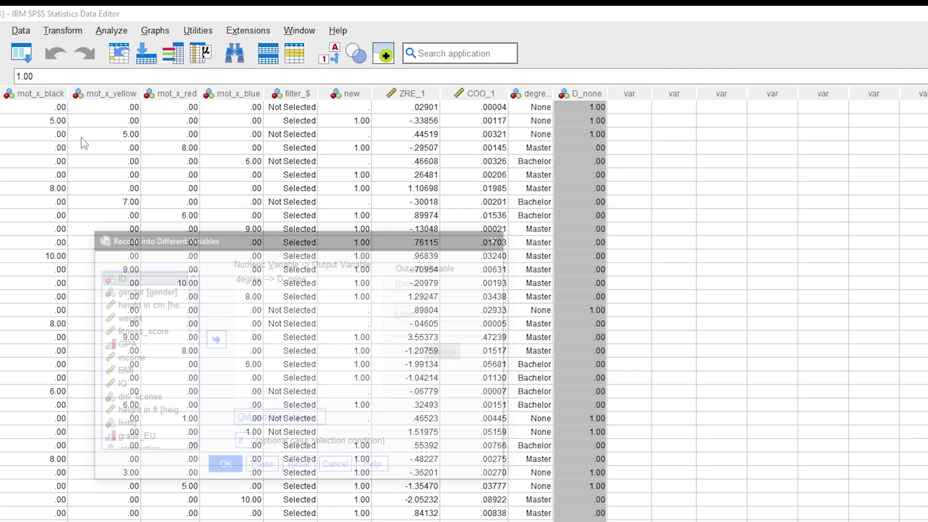
left_click(262, 279)
double_click(450, 296)
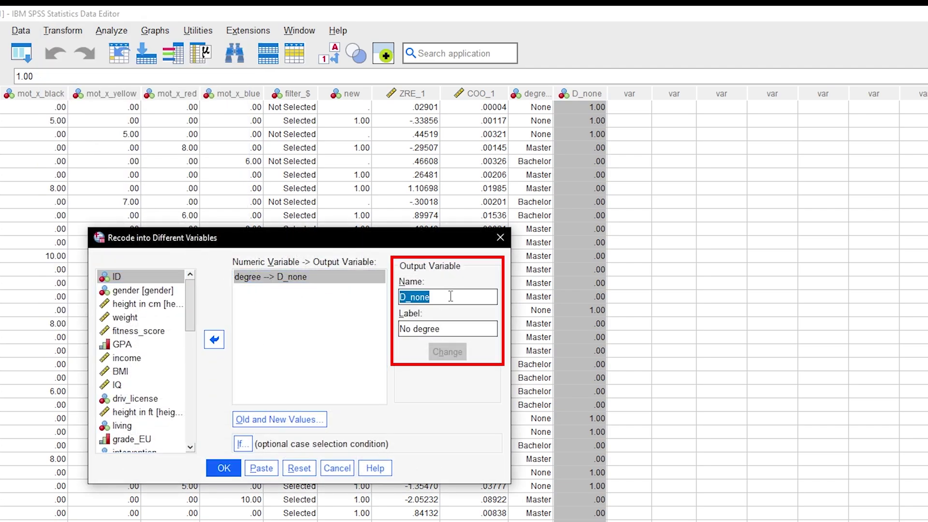
left_click(450, 296)
key("BackSpace")
key("BackSpace")
key("BackSpace")
type("Bachelor")
key("Tab")
type("Ba")
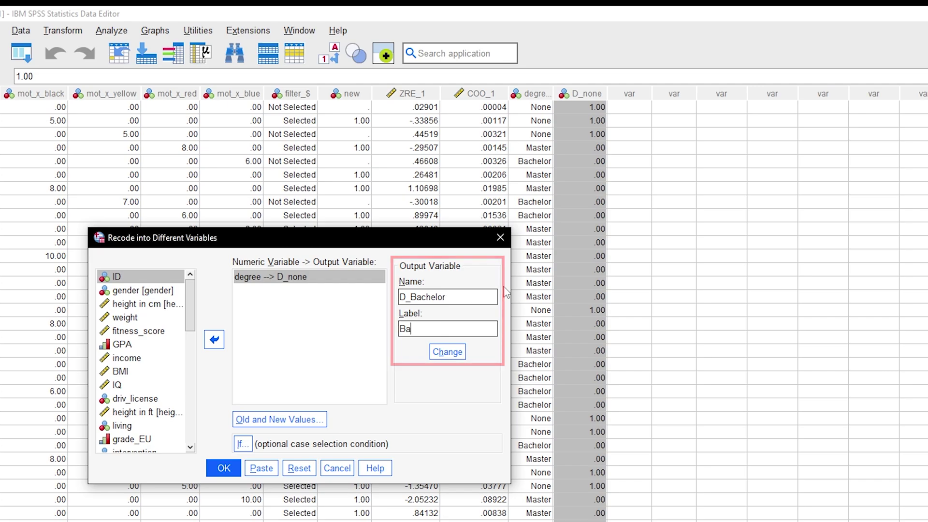
type("chelor")
- Change the 1 → 1 mapping to 2 → 1 and apply D_Bachelor as the output
left_click(323, 418)
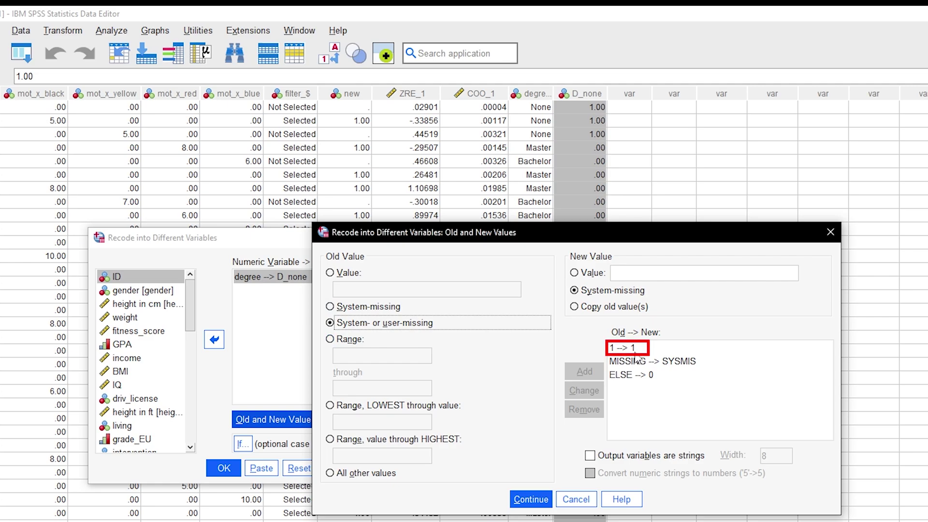
left_click(623, 349)
double_click(335, 289)
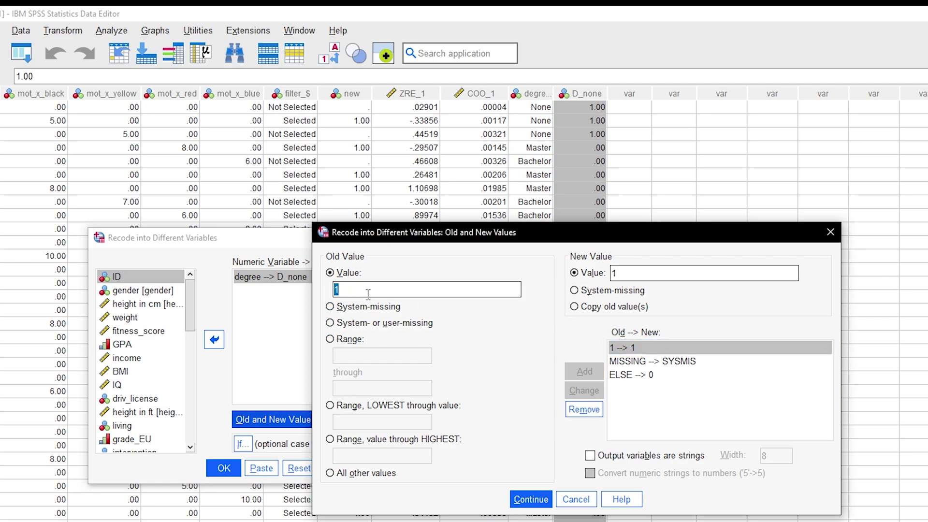
type("2")
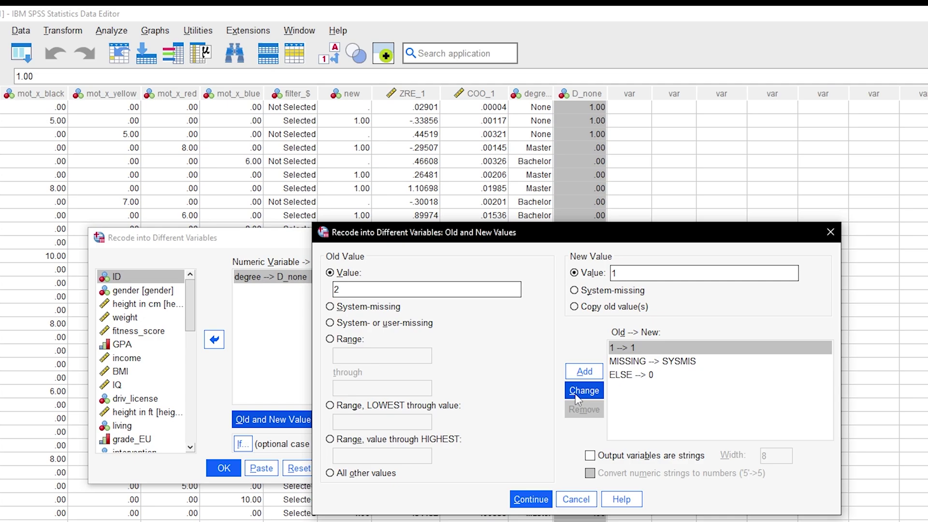
left_click(578, 398)
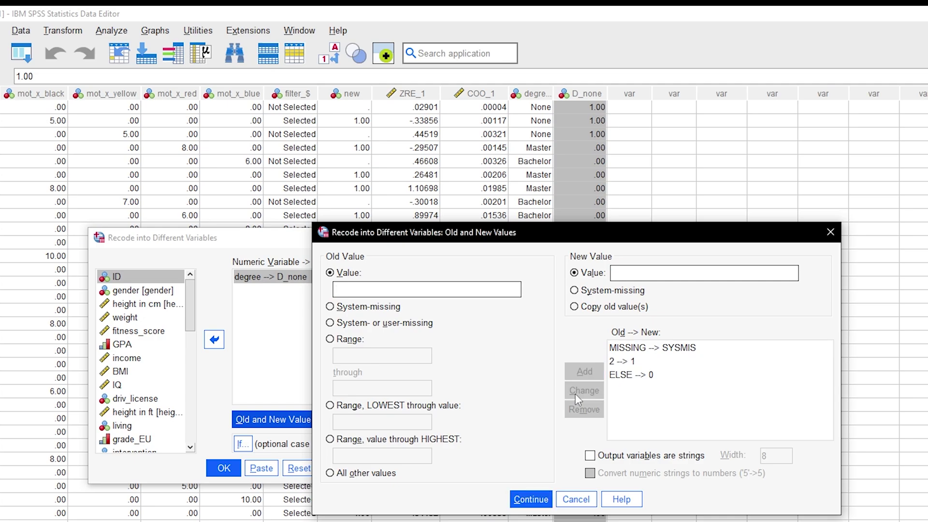
left_click(531, 499)
left_click(452, 351)
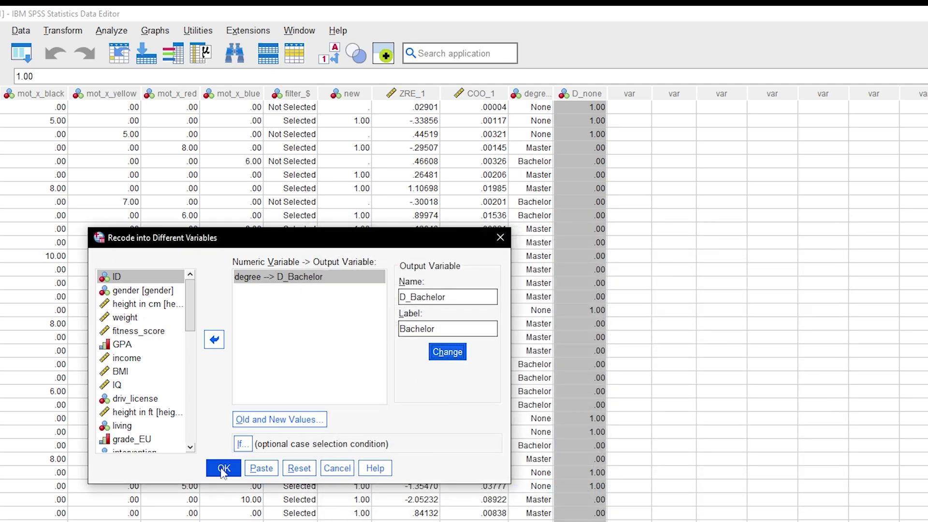
- Run the recode and compare D_Bachelor with degree in rows 5 and 8–9, toggling value labels
left_click(223, 469)
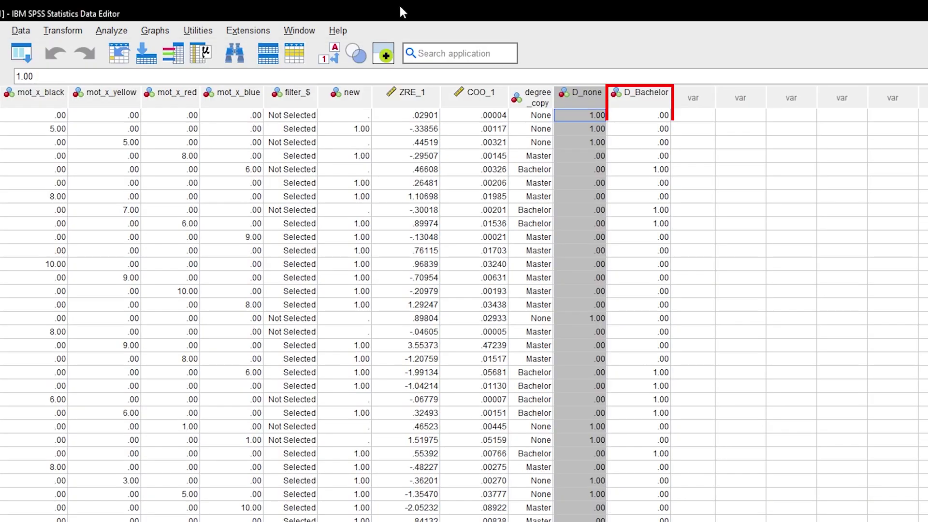
left_click(637, 94)
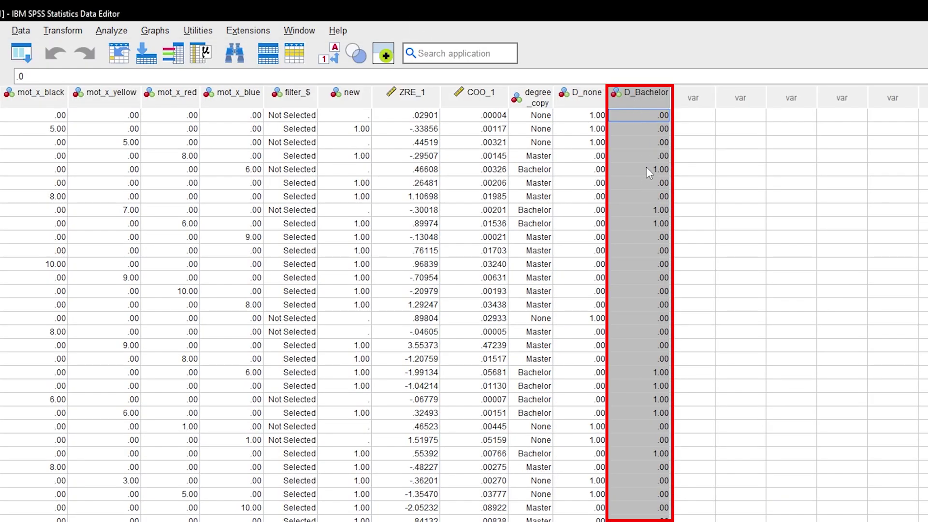
left_click_drag(611, 170, 544, 170)
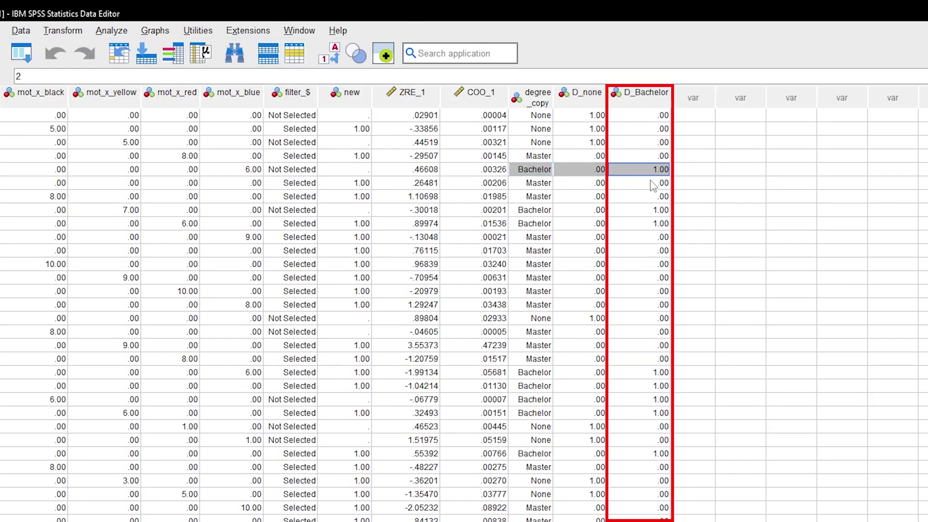
left_click_drag(537, 209, 641, 225)
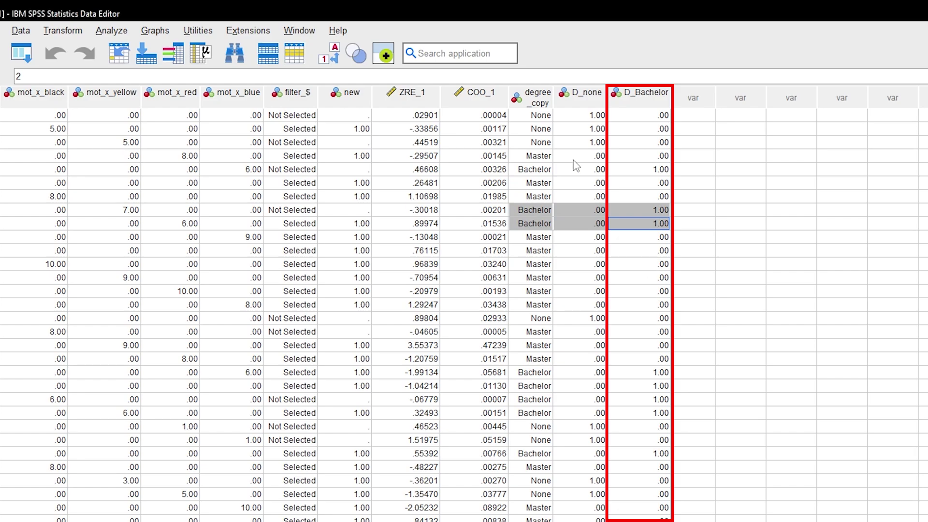
left_click(333, 65)
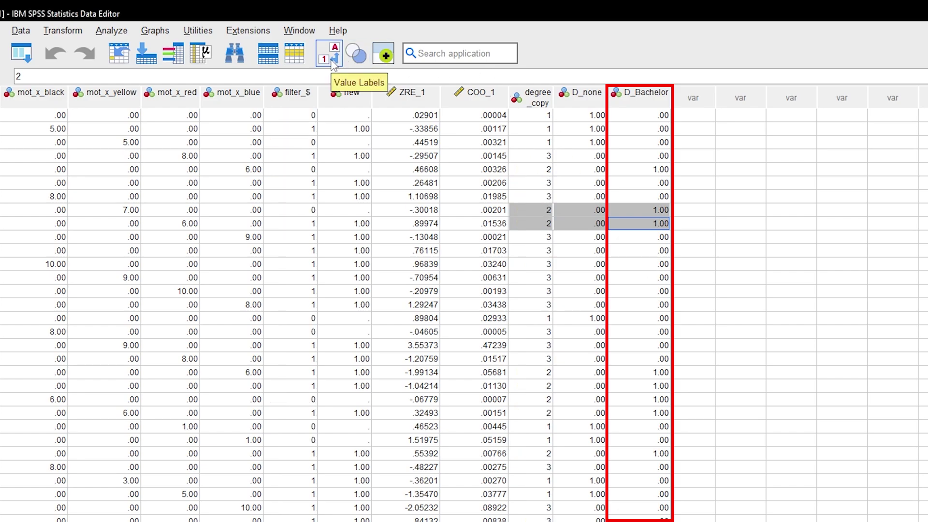
left_click(333, 64)
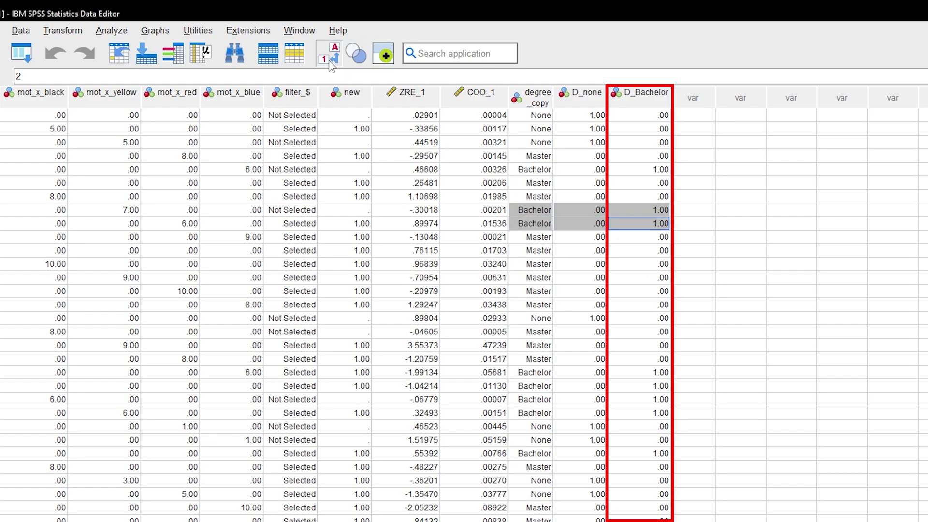
- Reopen the recode, select degree → D_Bachelor, and rename the output D_Master labelled Master
left_click(73, 35)
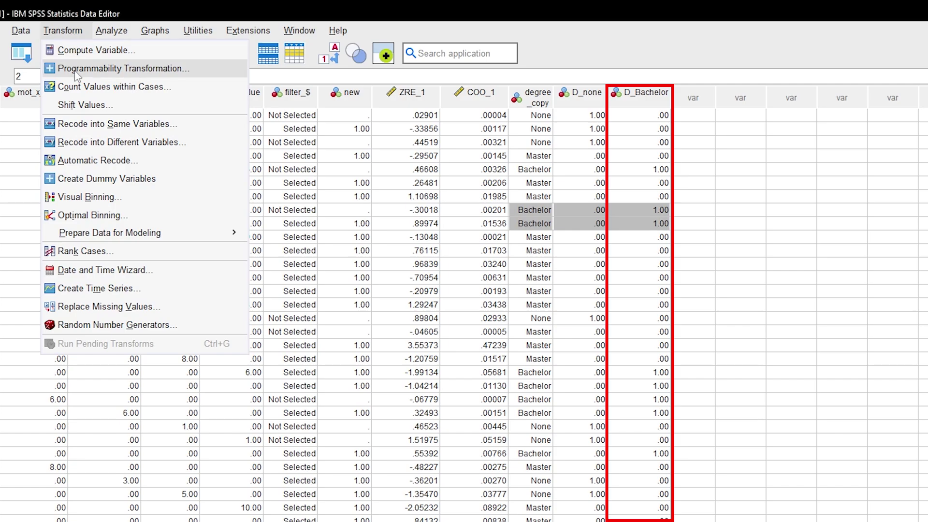
left_click(91, 143)
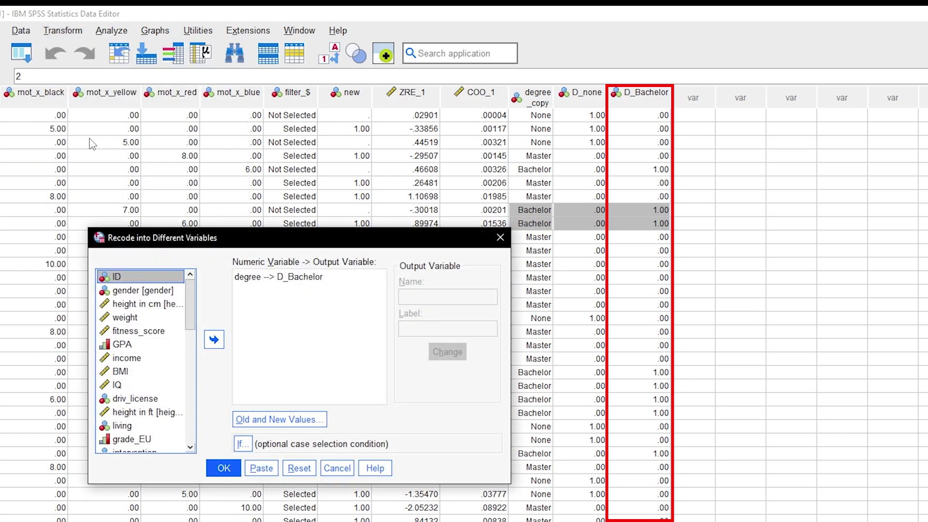
left_click(291, 276)
double_click(420, 297)
left_click(419, 297)
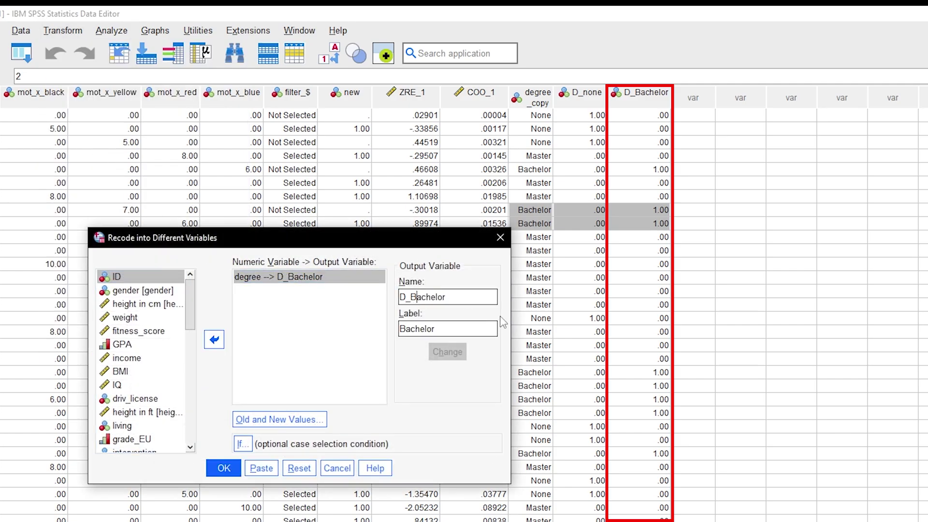
key("shift+End")
type("Master")
key("Tab")
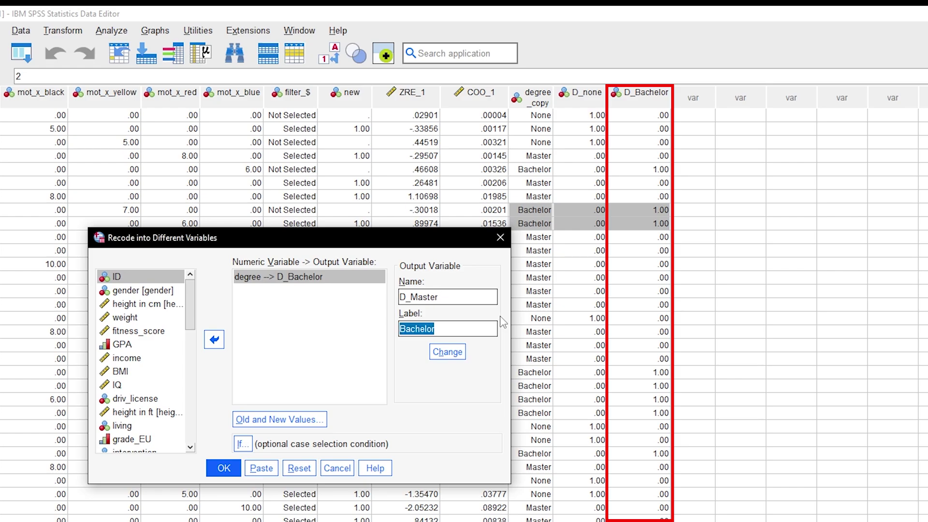
type("Master")
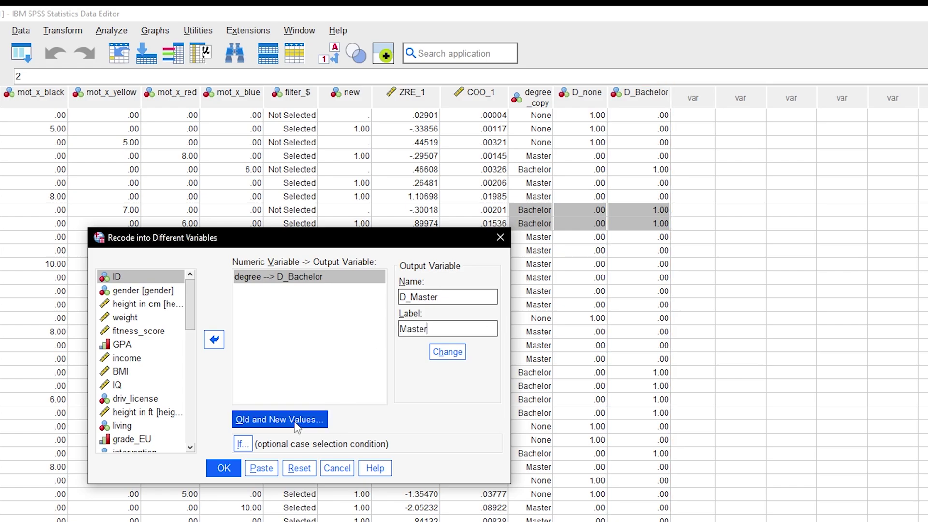
- Change the 2 → 1 mapping to 3 → 1 and apply D_Master as the output
left_click(279, 419)
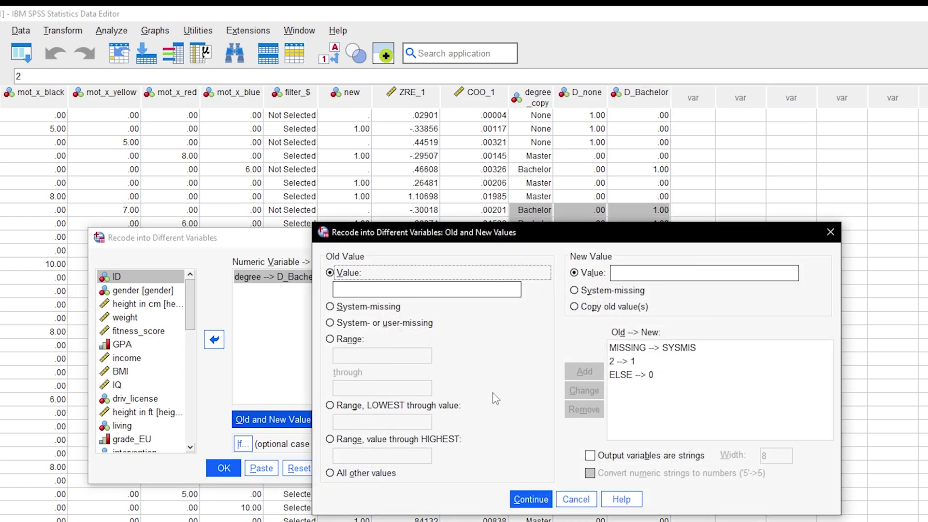
left_click(626, 362)
double_click(383, 289)
type("3")
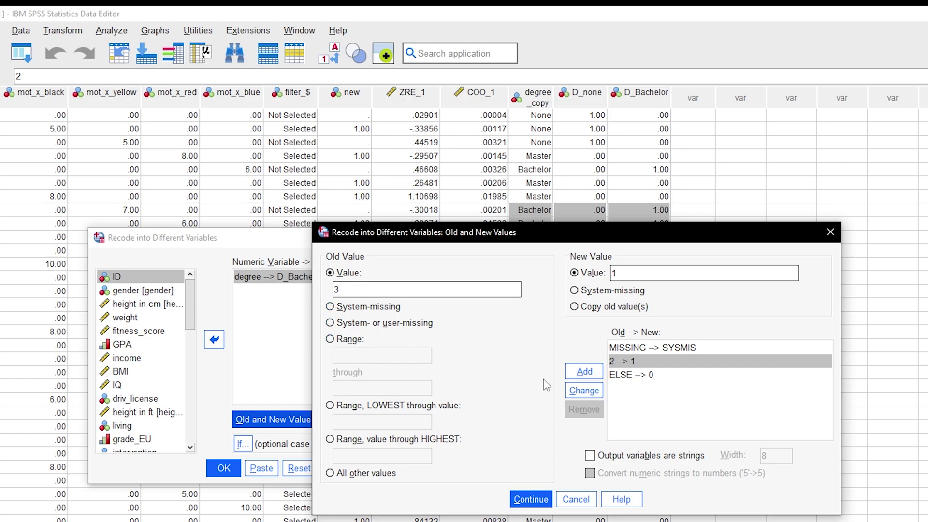
left_click(583, 390)
left_click(530, 498)
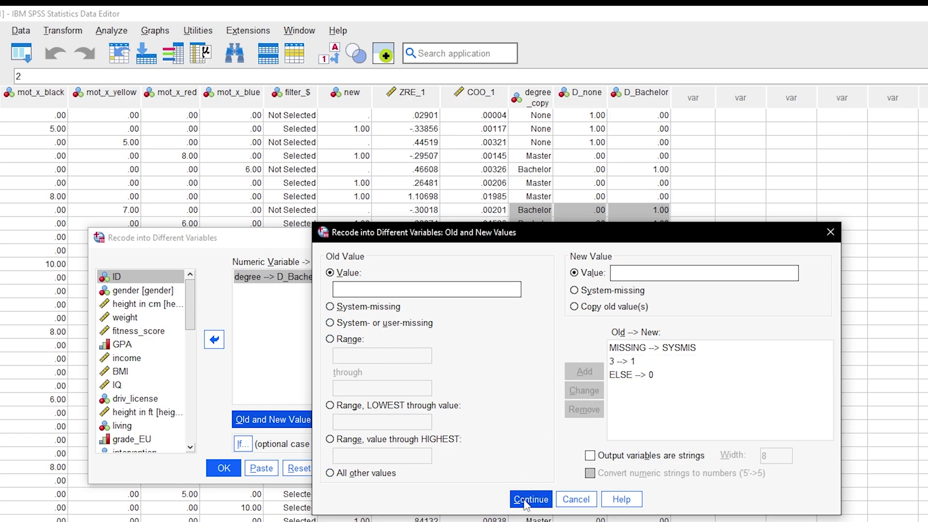
left_click(448, 352)
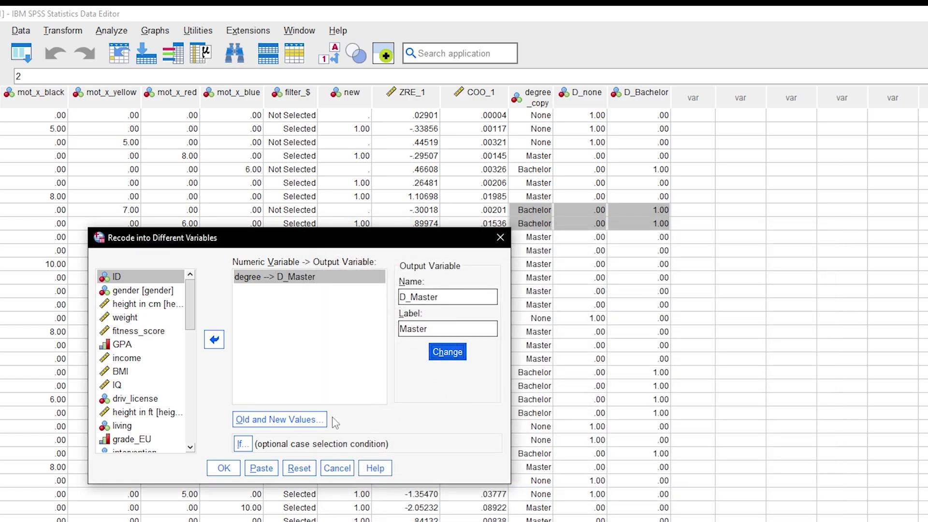
- Run the recode and compare D_Master with degree in rows 4, 6–7 and 10, toggling value labels
left_click(223, 468)
left_click(410, 12)
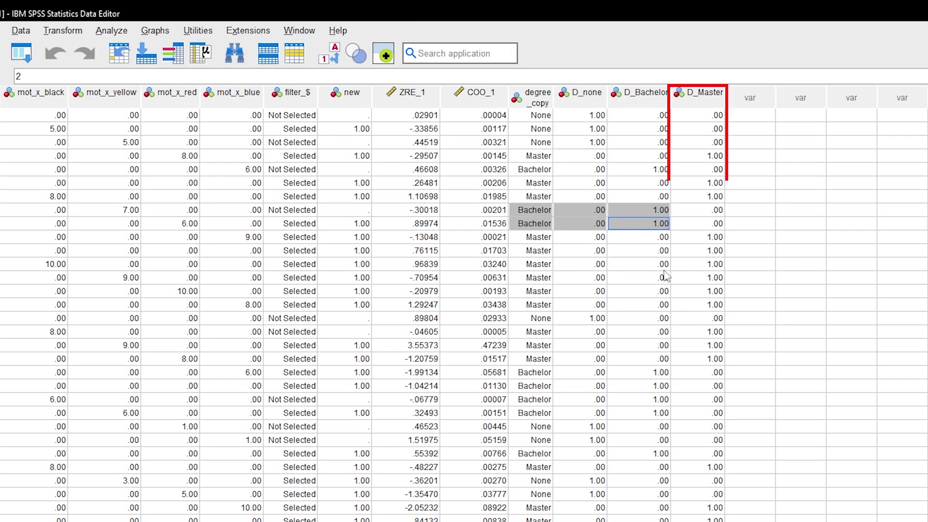
left_click(714, 157)
left_click_drag(522, 155, 707, 158)
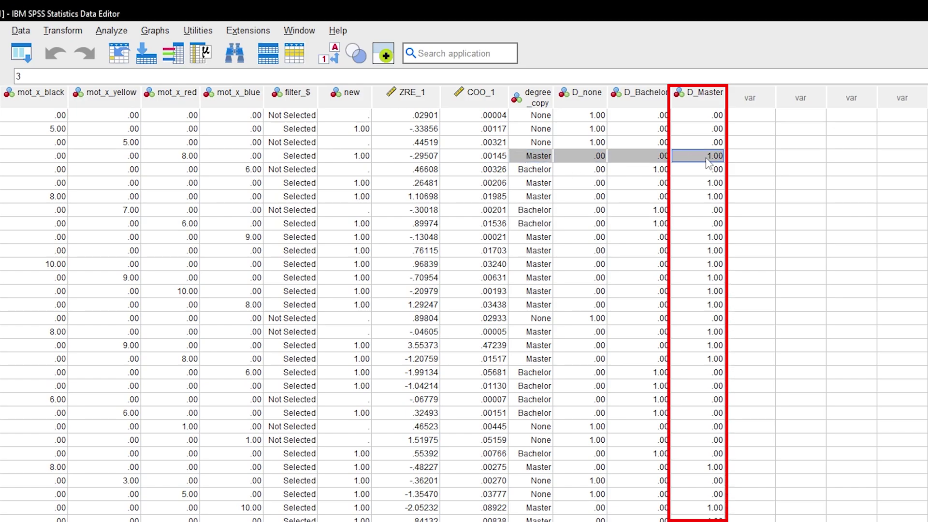
left_click_drag(538, 186, 710, 200)
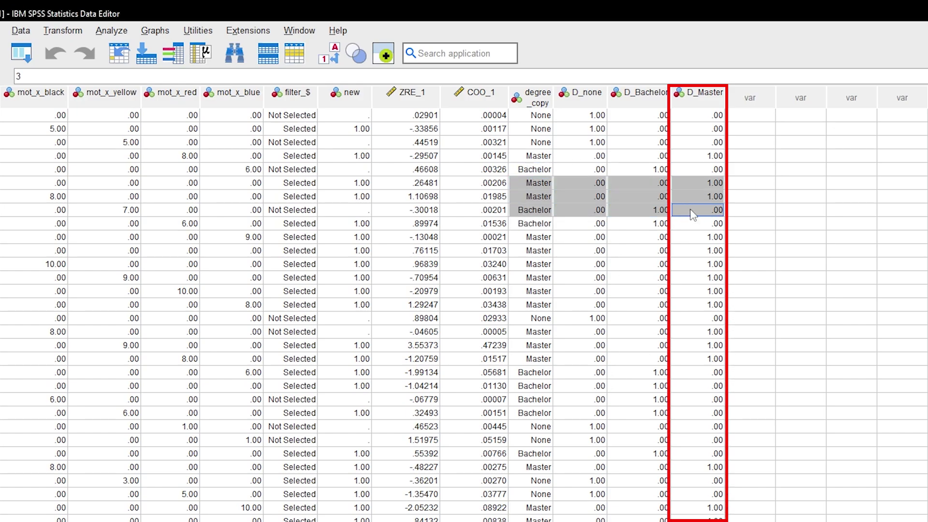
left_click(335, 61)
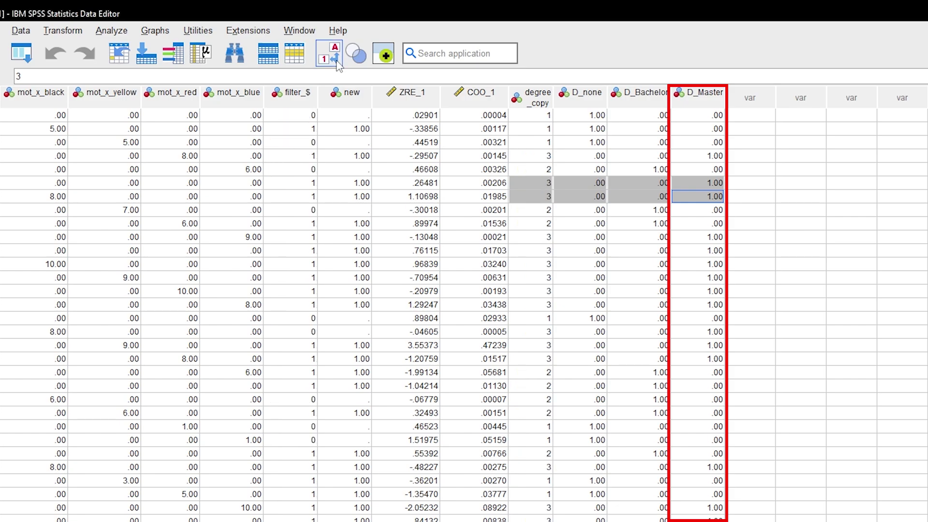
left_click(336, 63)
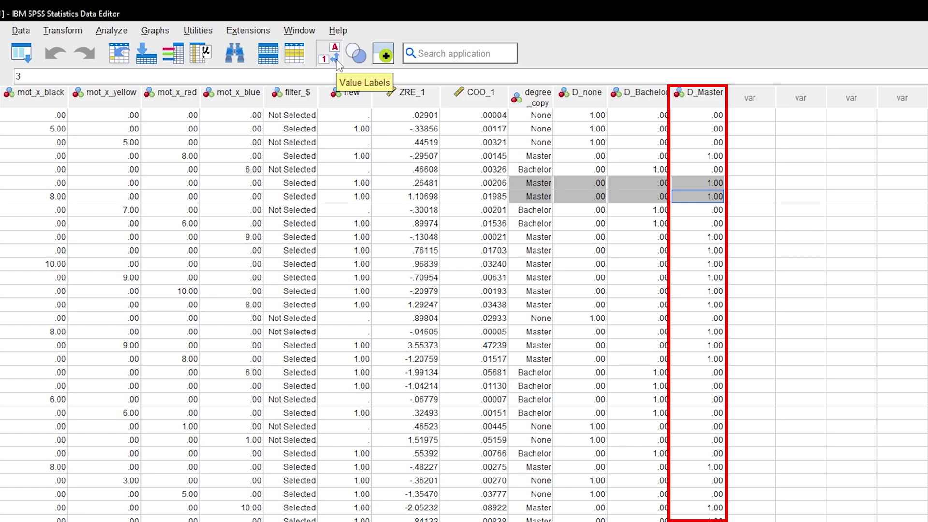
left_click(683, 242)
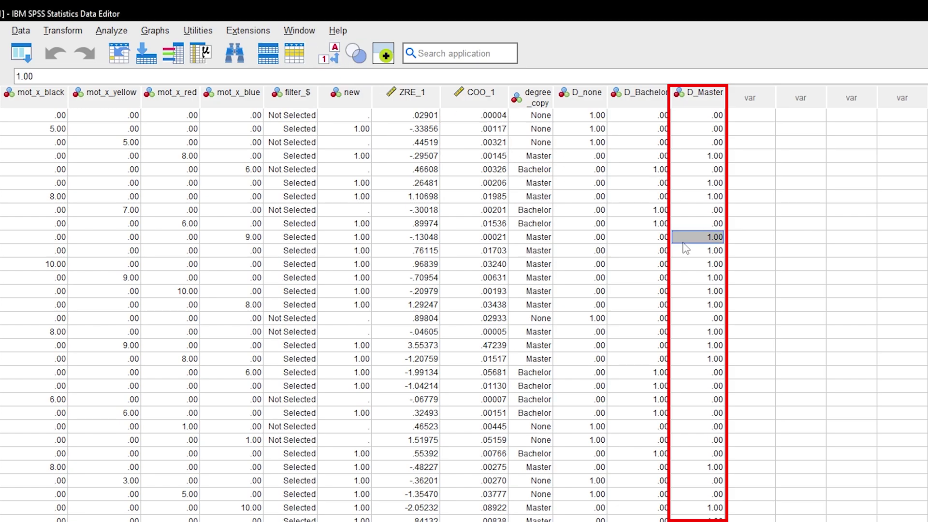